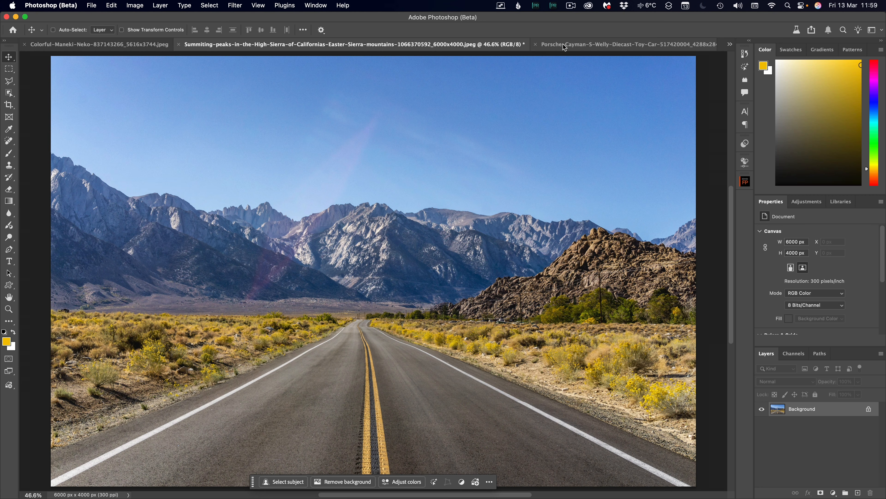
Step: Copy the yellow car cutout from the Porsche image into the mountain road image and place it over the road
click(555, 45)
drag(358, 114, 335, 49)
drag(380, 349, 381, 350)
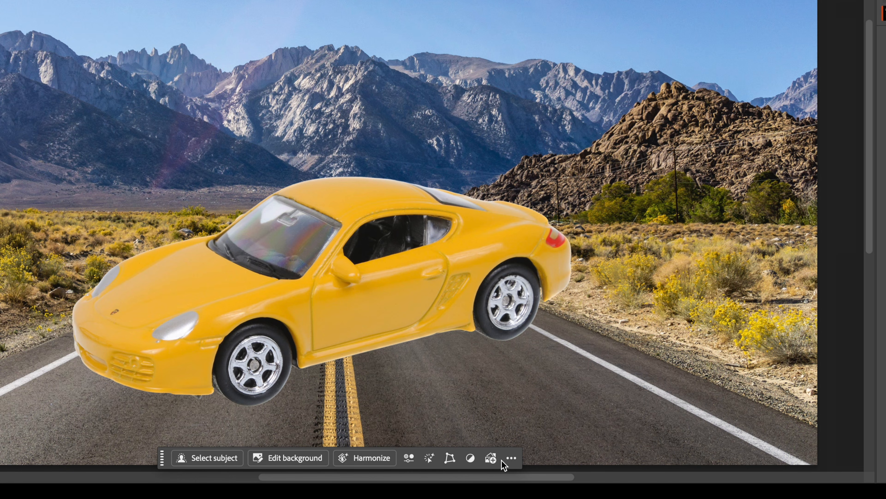
Step: Use Rotate Object to turn the car so its front faces the viewer, and move it into the left lane
click(450, 458)
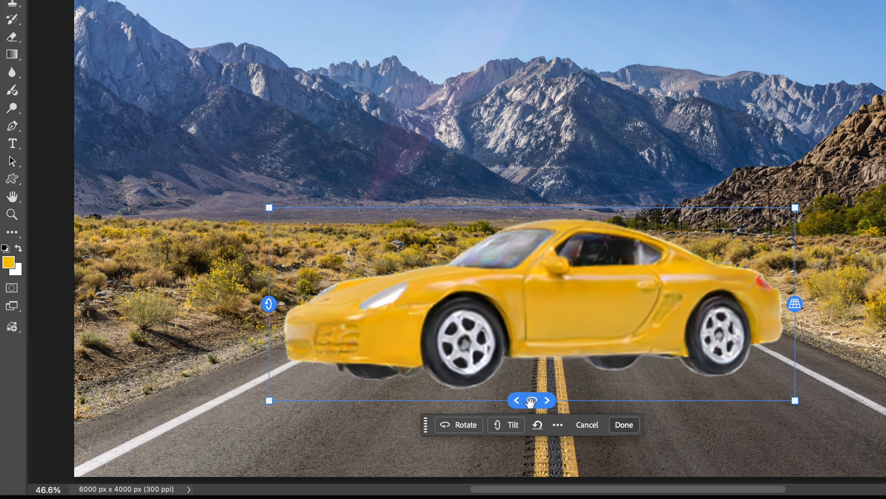
drag(533, 400, 756, 379)
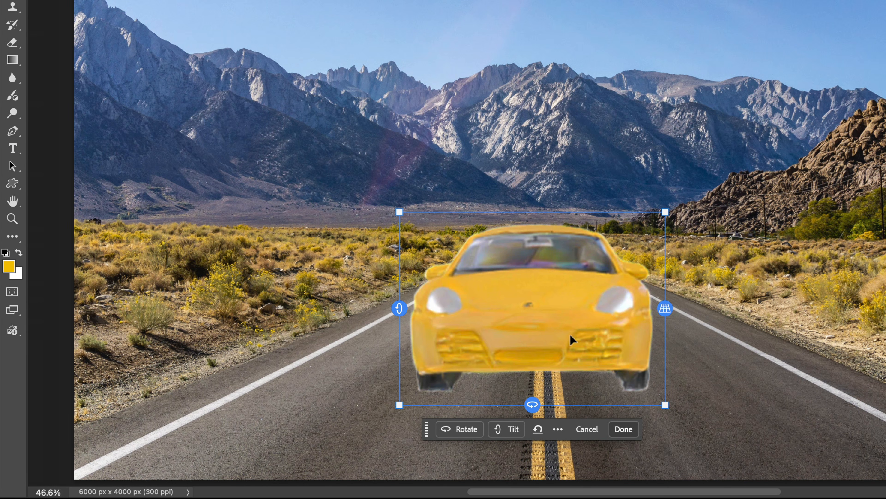
drag(577, 332, 449, 353)
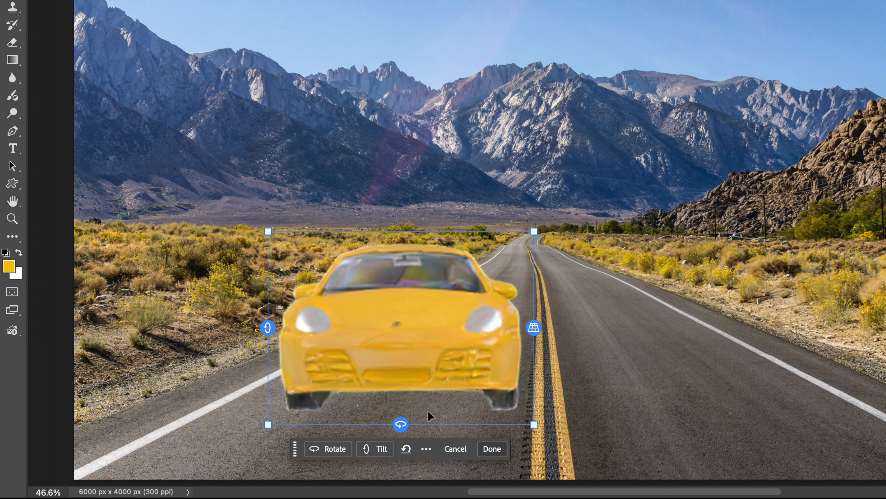
Step: Fine-tune the car to about 49.9° rotation, 2.3° tilt and 31.5° perspective to match the lane, and apply the transform
drag(399, 424, 375, 424)
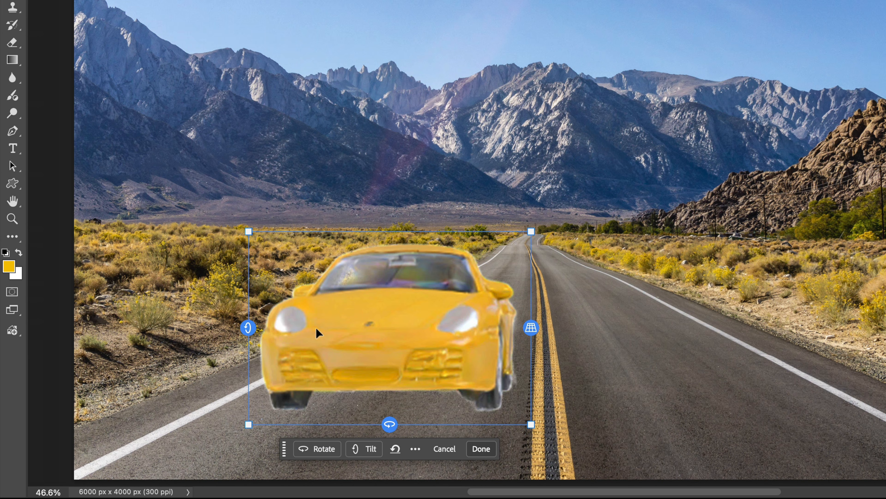
drag(246, 328, 237, 344)
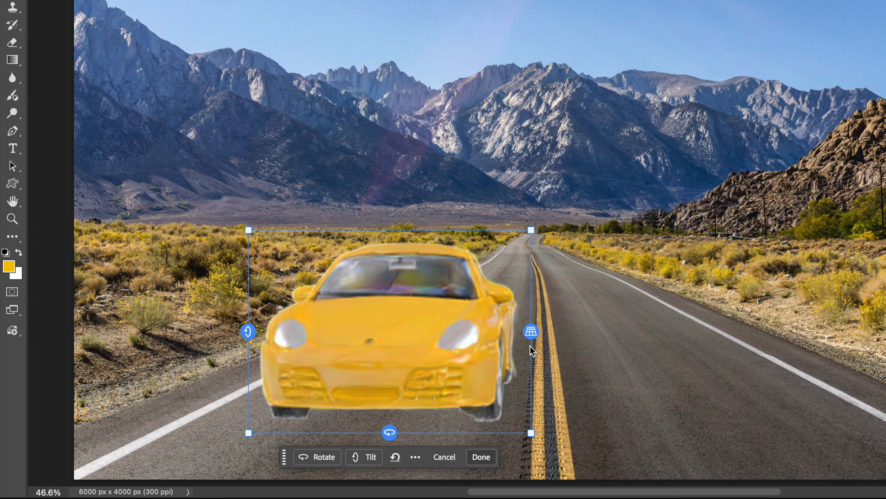
drag(529, 334, 524, 337)
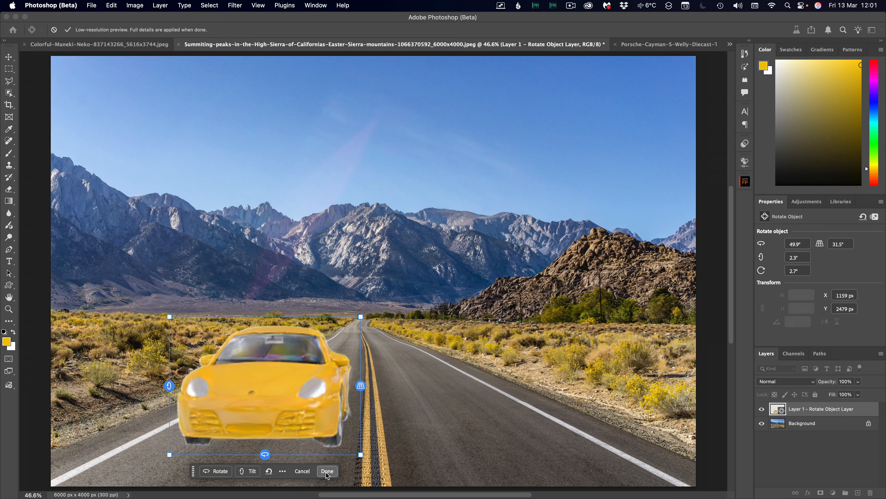
click(327, 471)
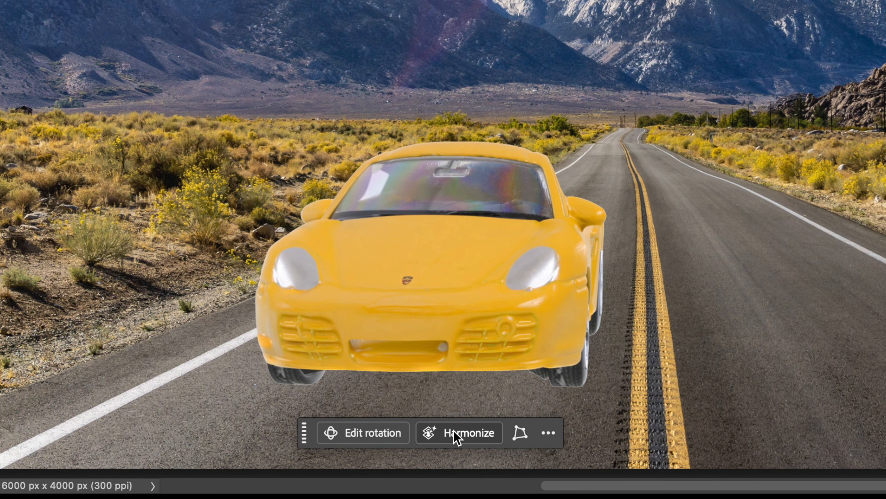
Step: Harmonize the car with the road scene, compare the generated variations and keep the third one
click(467, 435)
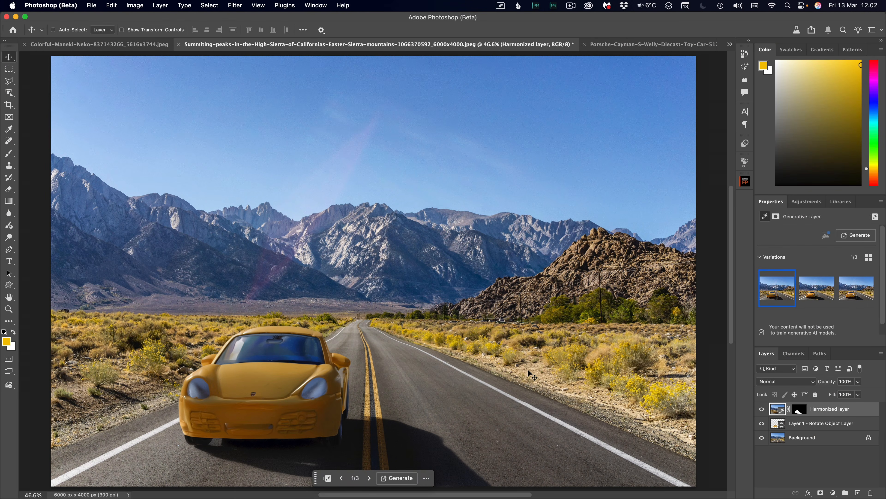
click(810, 294)
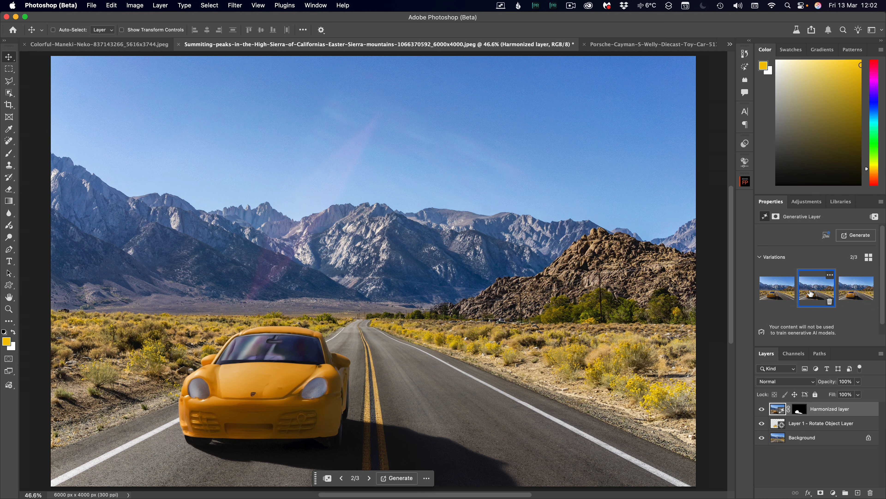
click(859, 296)
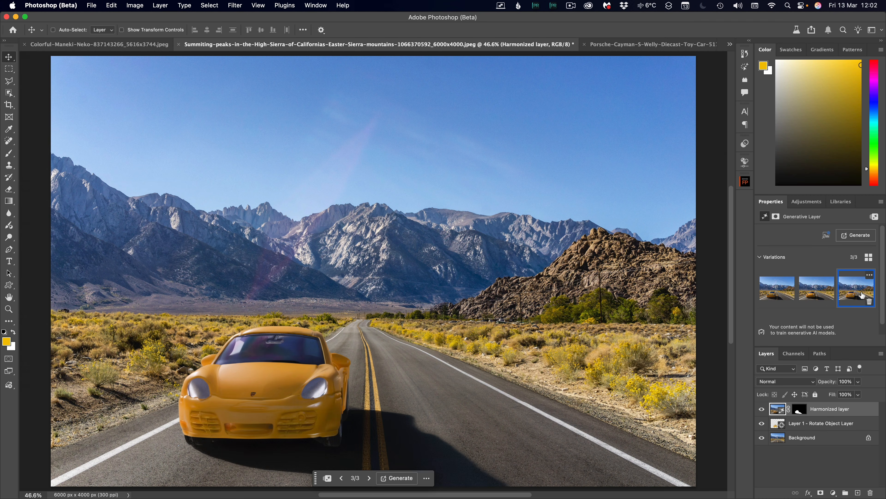
click(829, 295)
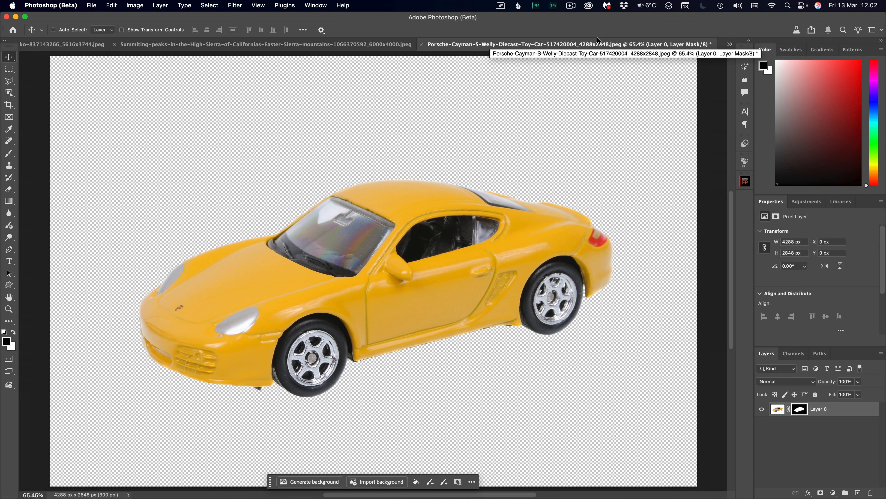
Step: Compare the original car cutout with the harmonized car in the road image, examining the result at 50% zoom
click(353, 45)
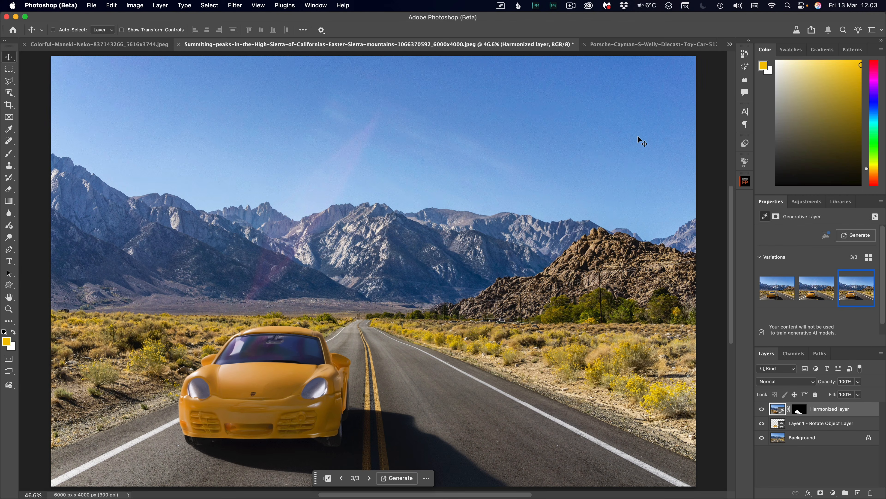
click(646, 45)
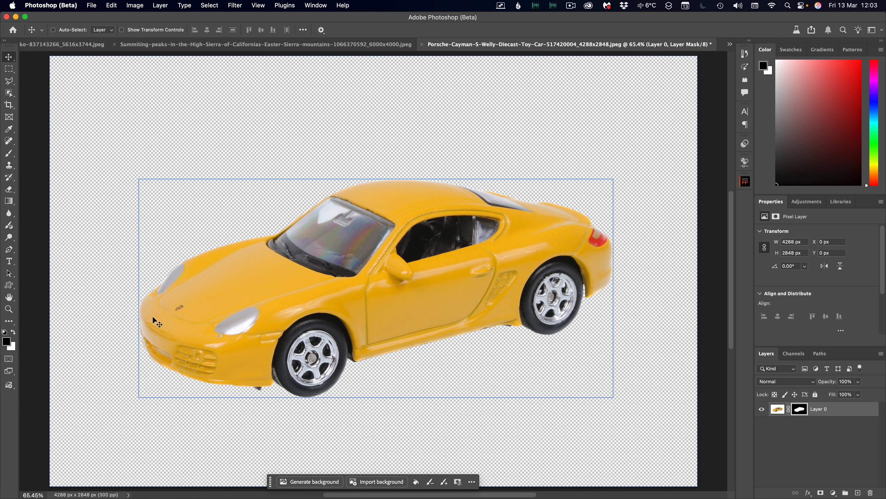
click(331, 46)
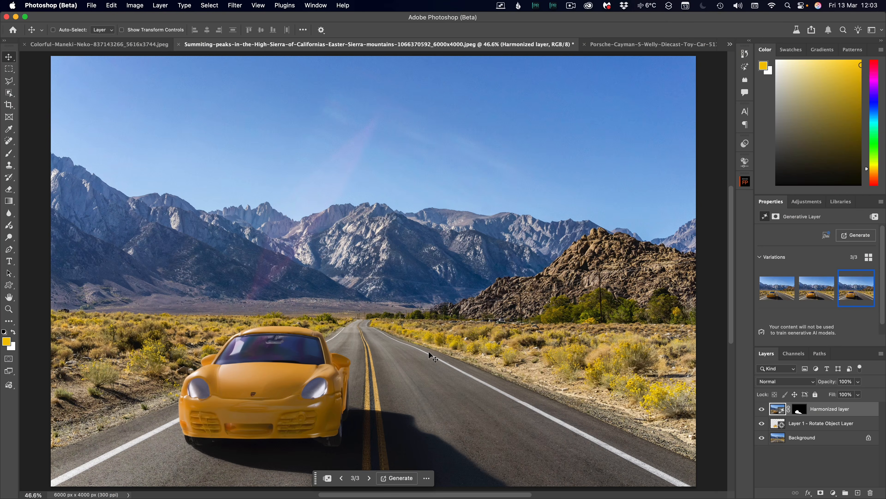
key(super+equal)
key(super+equal)
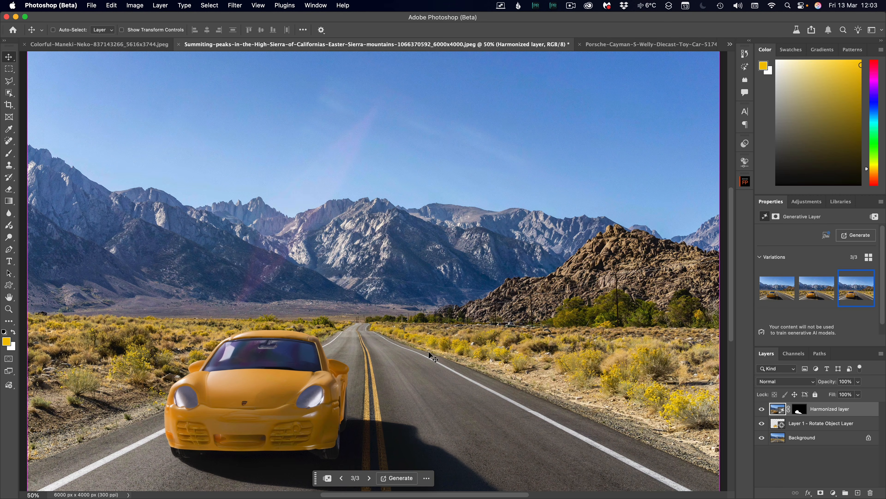
drag(302, 357, 408, 253)
key(super+equal)
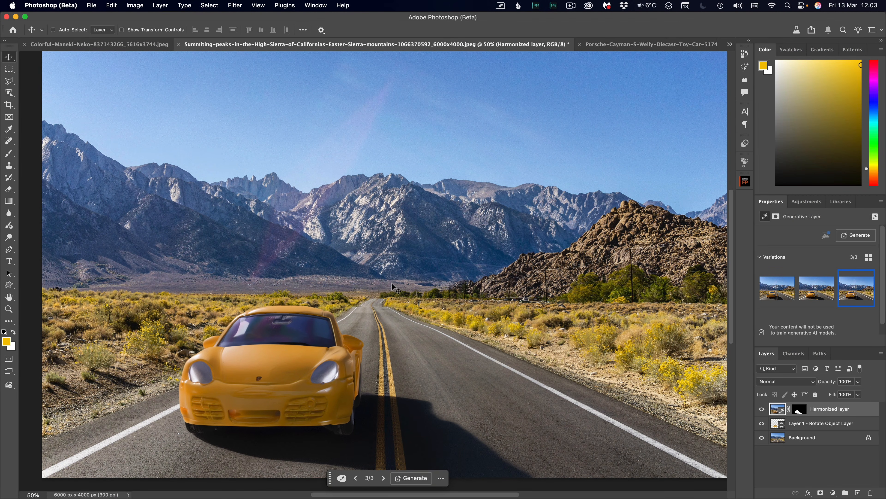
Step: Copy the lucky cat figure from the Maneki-Neko image into the sushi bar image and place it over the counter
click(97, 45)
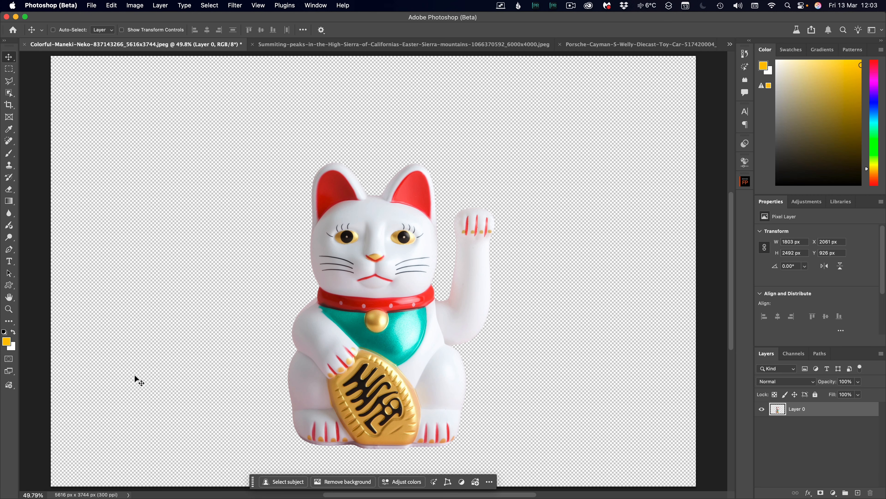
click(729, 44)
click(681, 78)
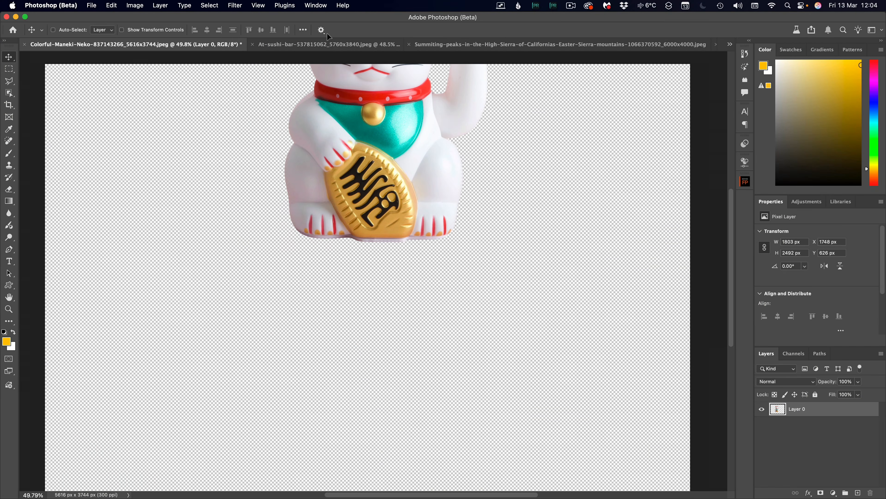
click(326, 45)
drag(331, 265, 356, 244)
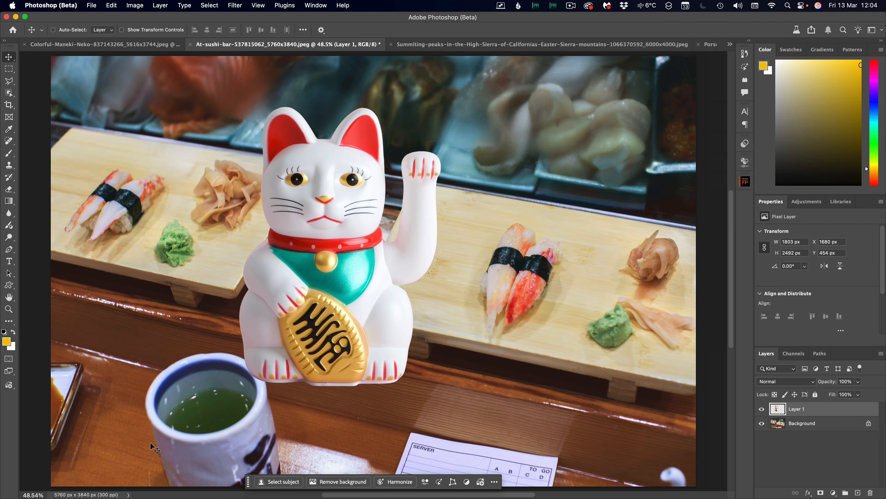
Step: Use Rotate Object to turn the cat partly toward the left and tilt it to match the counter's high camera angle
click(453, 482)
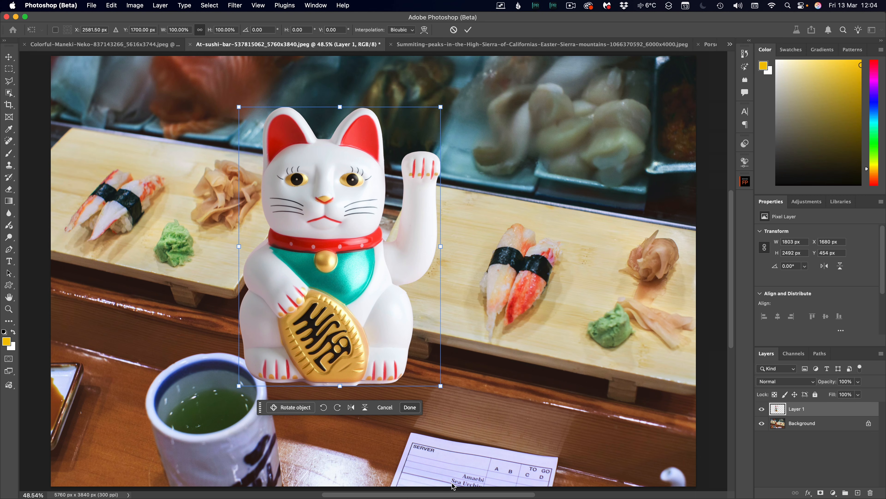
click(292, 409)
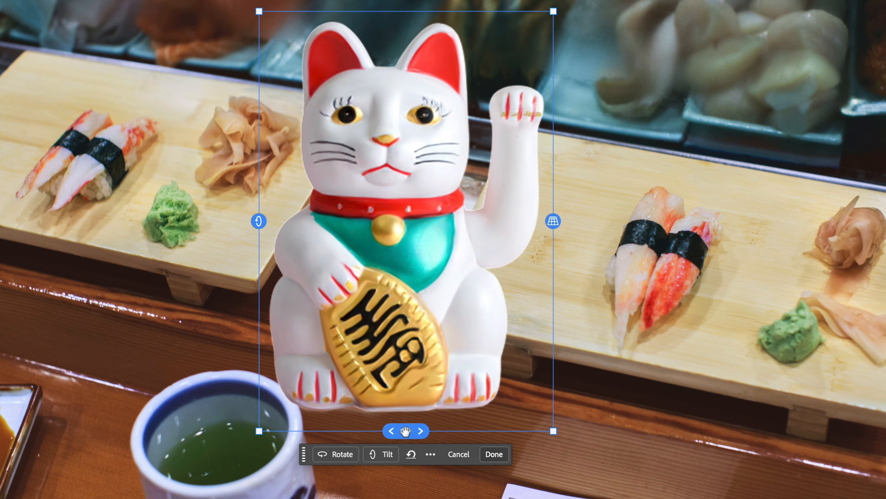
drag(405, 431, 311, 425)
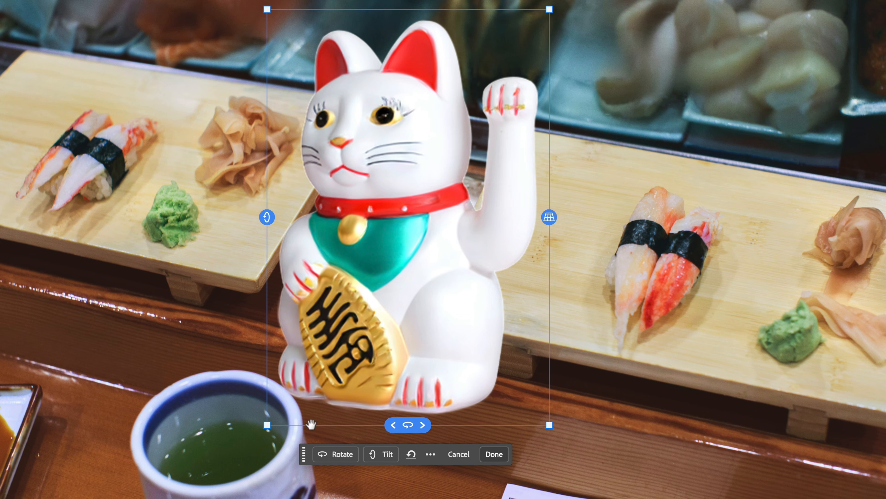
drag(266, 217, 255, 301)
Step: Scale the cat down, position it between the two wooden sushi boards and apply the transform
drag(560, 424, 464, 278)
drag(353, 216, 383, 235)
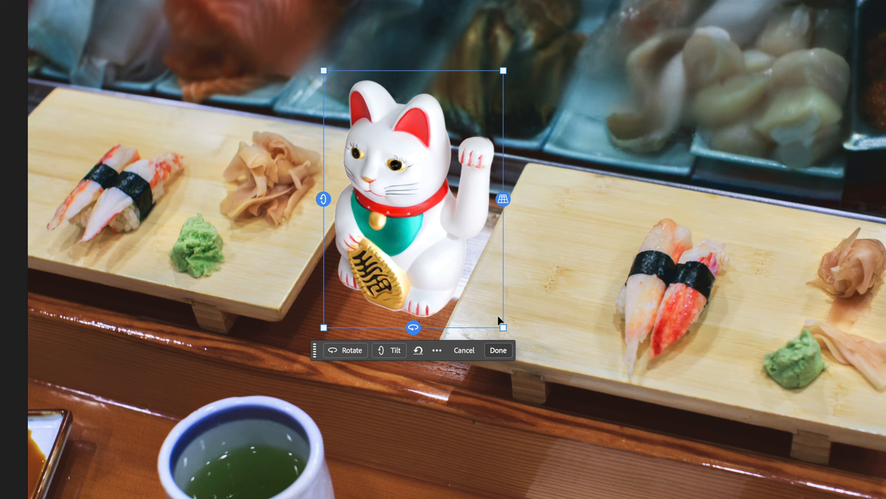
drag(506, 328, 502, 322)
drag(404, 264, 407, 270)
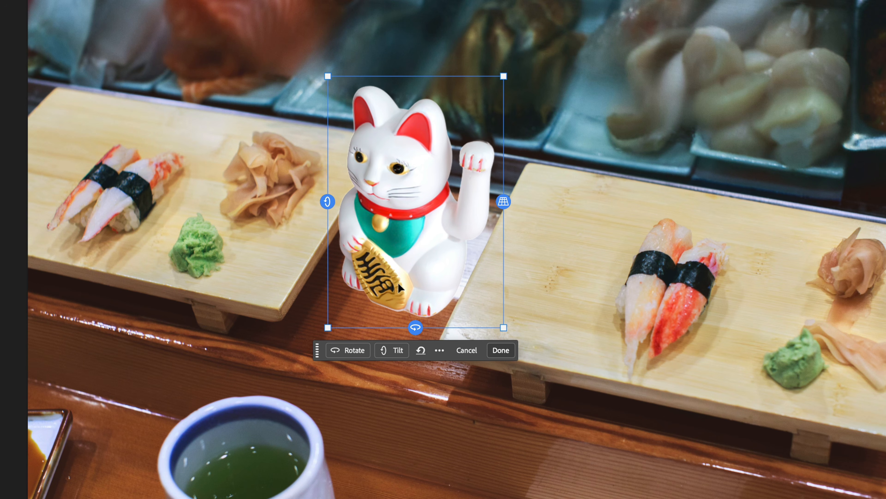
click(504, 354)
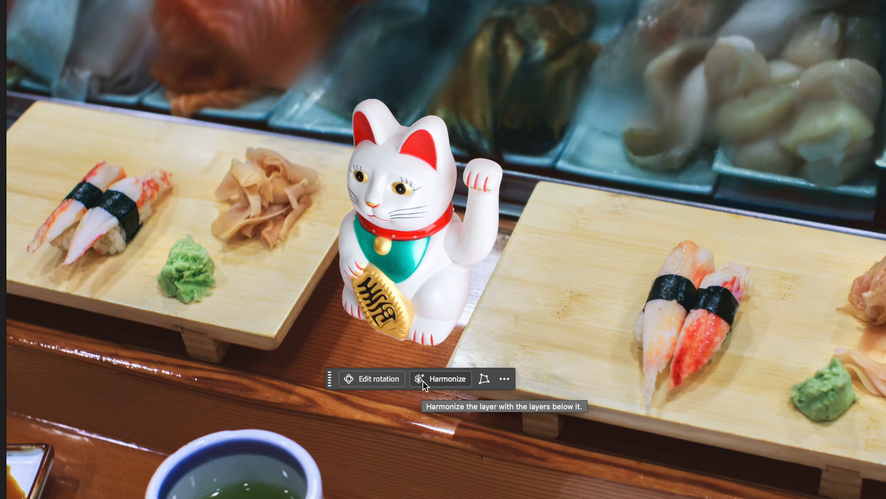
Step: Harmonize the cat with the sushi bar scene, compare the generated variations and keep the second one
click(423, 381)
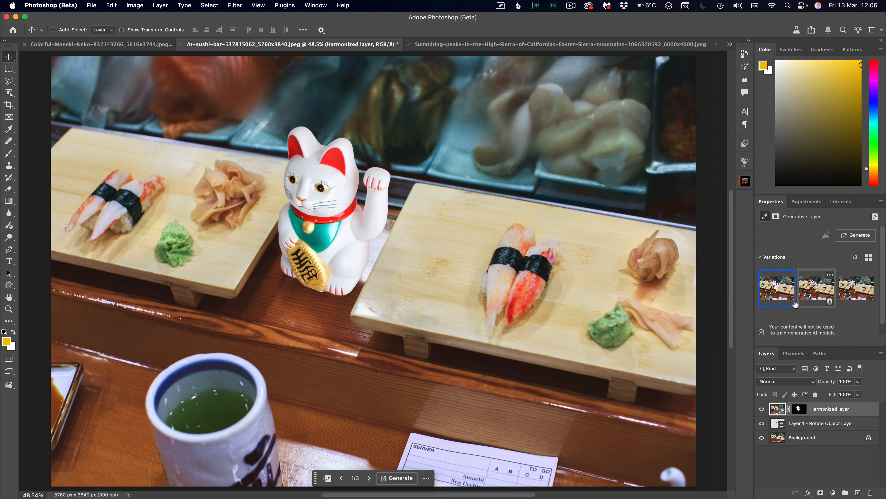
click(806, 297)
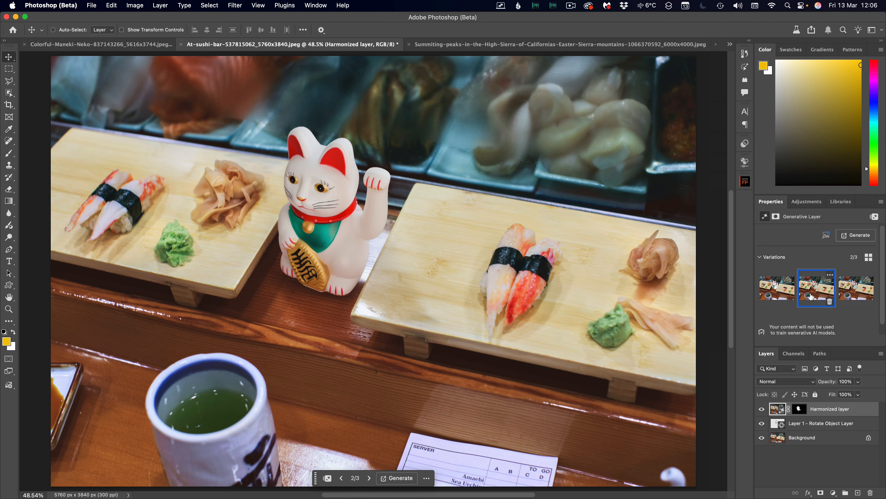
click(845, 291)
click(818, 296)
Step: Switch to Creative Cloud and show the available beta apps to locate Photoshop (Beta)
click(589, 6)
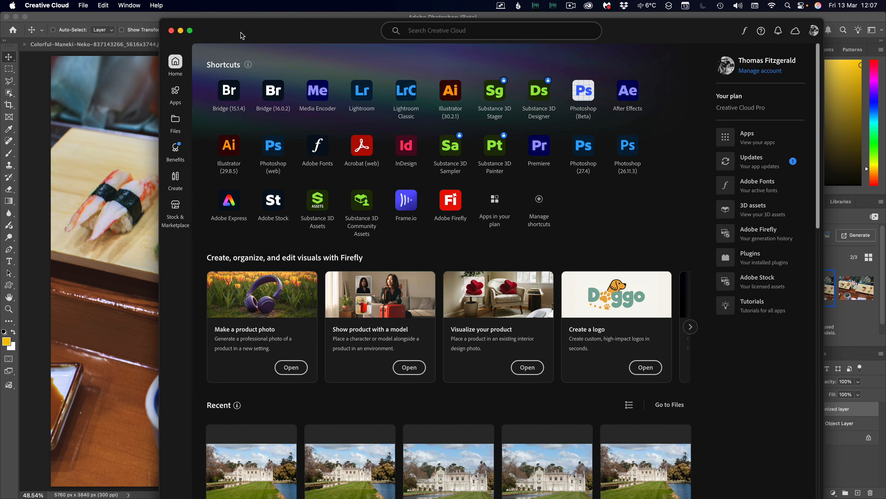
drag(160, 22, 68, 23)
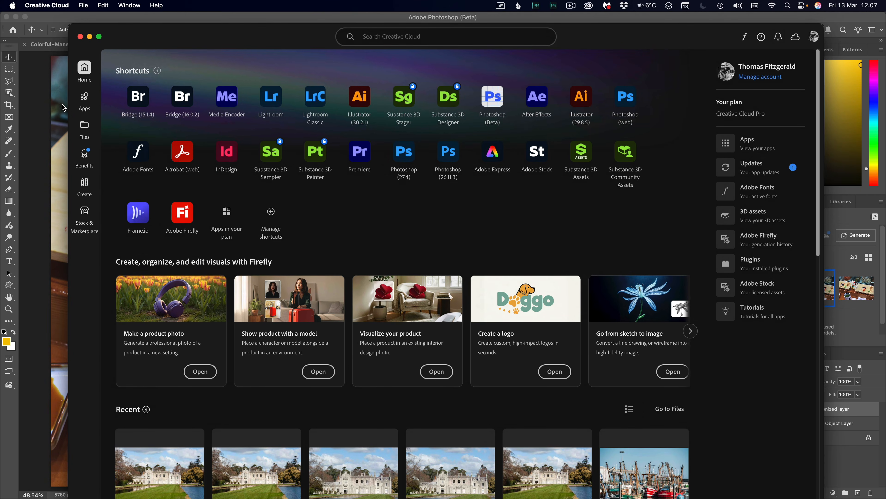
click(85, 95)
click(131, 70)
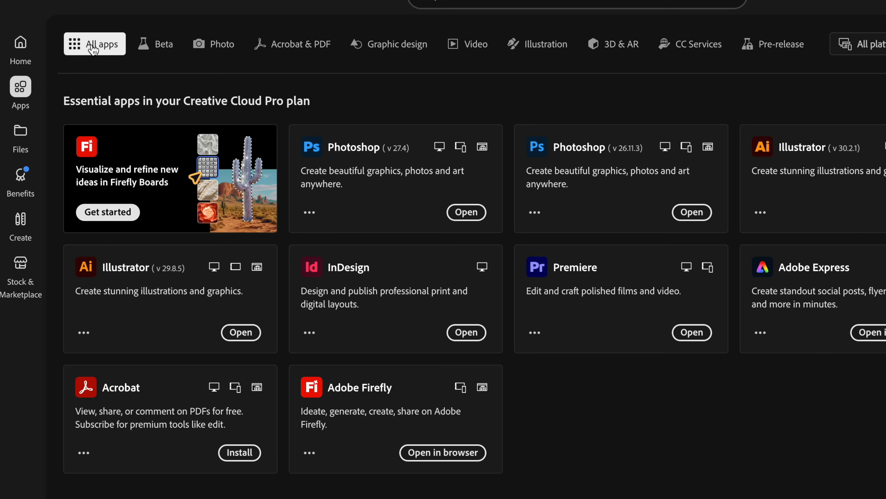
click(172, 50)
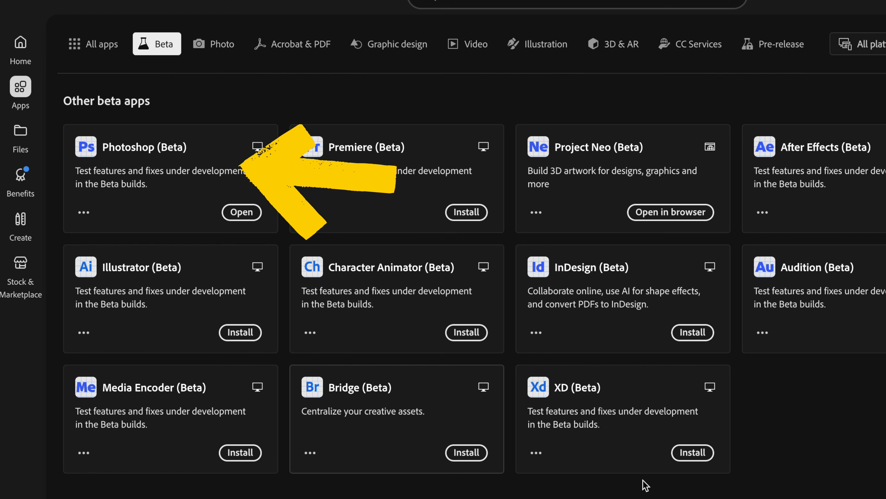